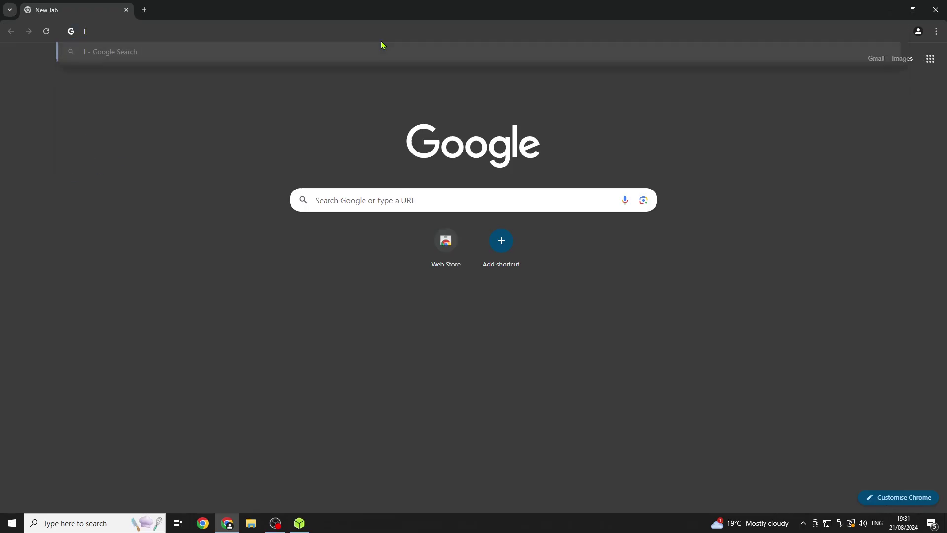
Search 'linux mint old versions' and find the 20.1 Ulyssa row on the all-versions page.
{"action": "type", "text": "x mint ol"}
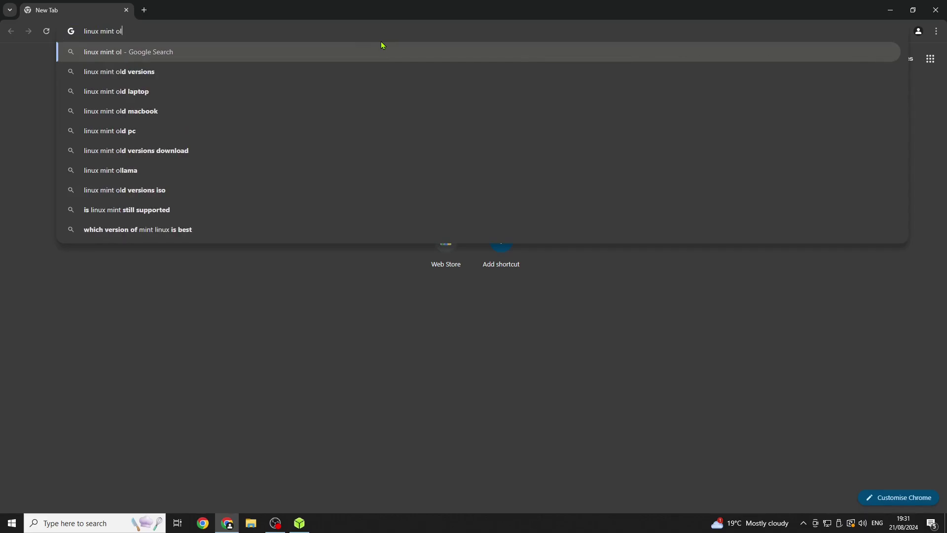
{"action": "left_click", "coordinate": [167, 72]}
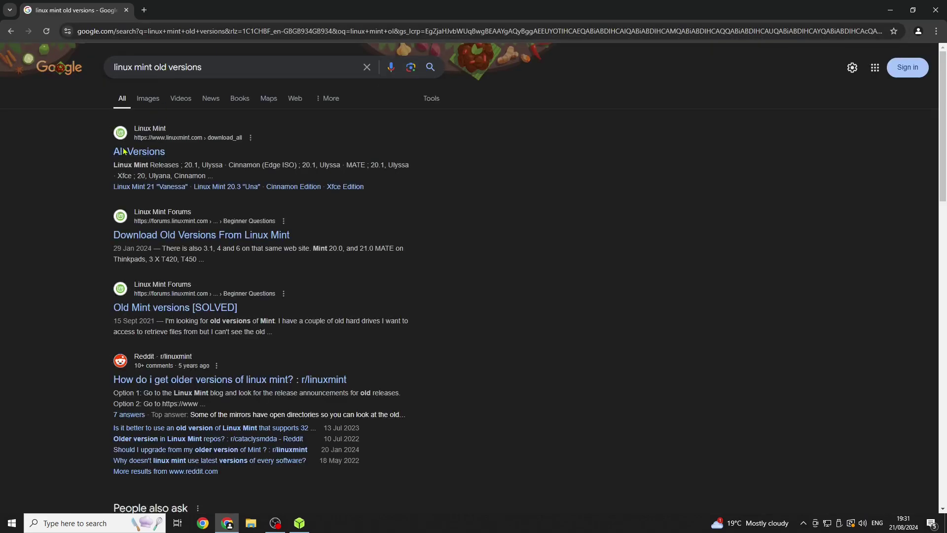
{"action": "left_click", "coordinate": [125, 151]}
{"action": "scroll", "coordinate": [186, 289], "scroll_direction": "down", "scroll_amount": 10}
{"action": "left_click_drag", "start_coordinate": [186, 289], "coordinate": [209, 292]}
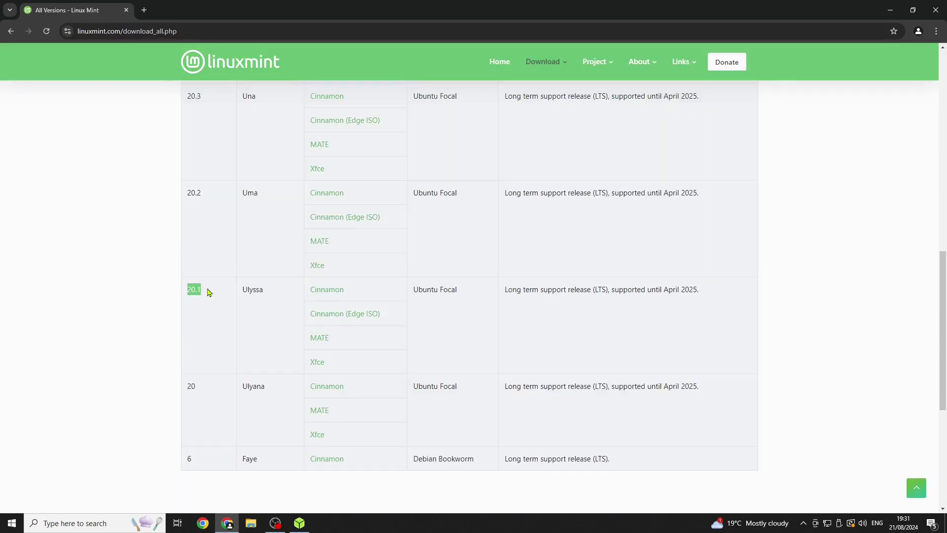
{"action": "left_click", "coordinate": [217, 292]}
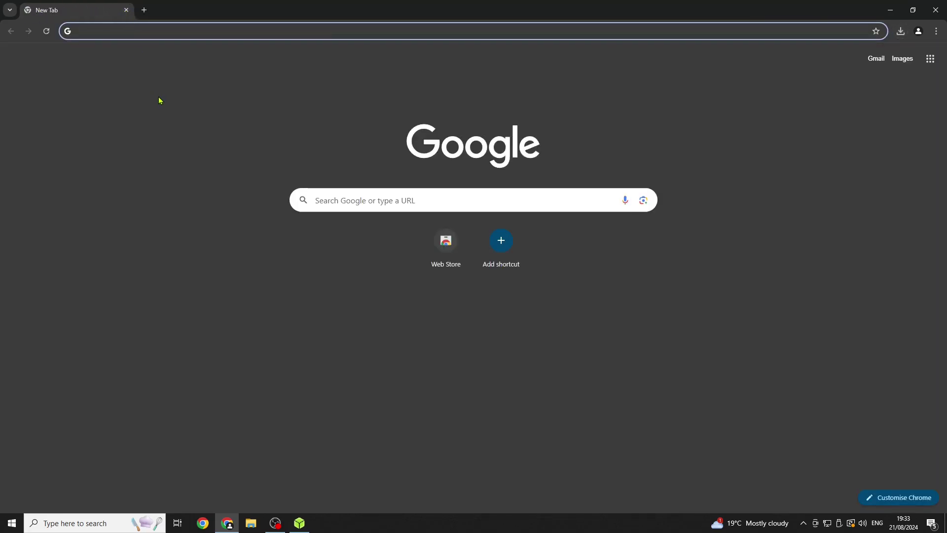
Search for Home Assistant installation and open the Generic x86-64 install guide.
{"action": "type", "text": "home assis"}
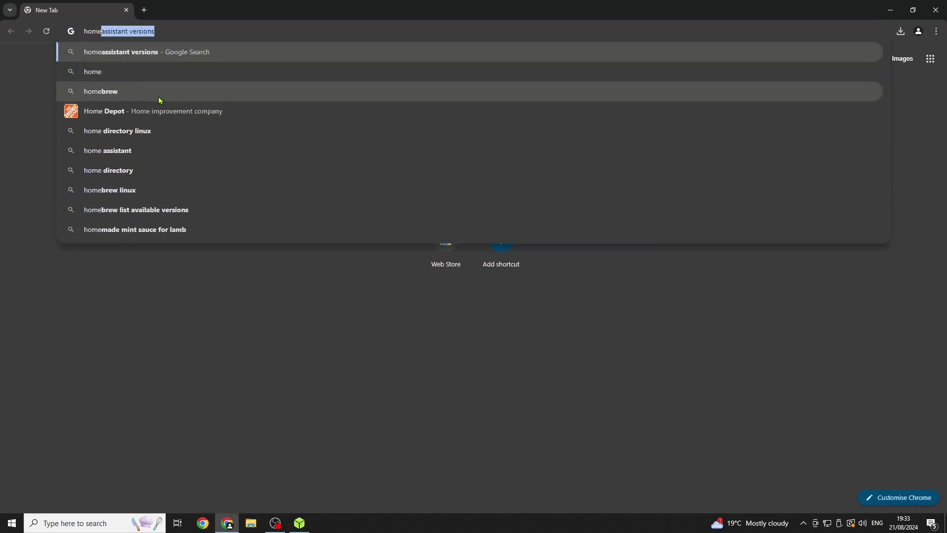
{"action": "type", "text": "tant"}
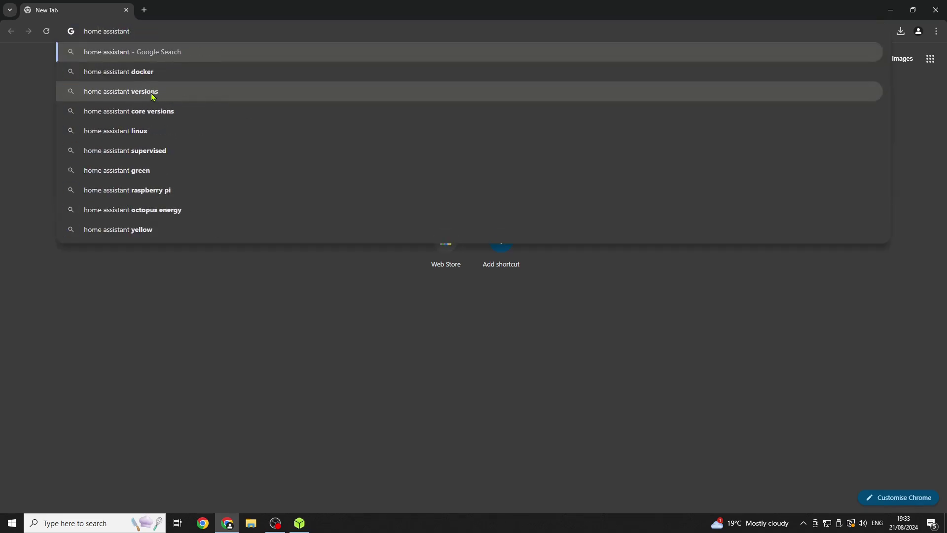
{"action": "type", "text": " down"}
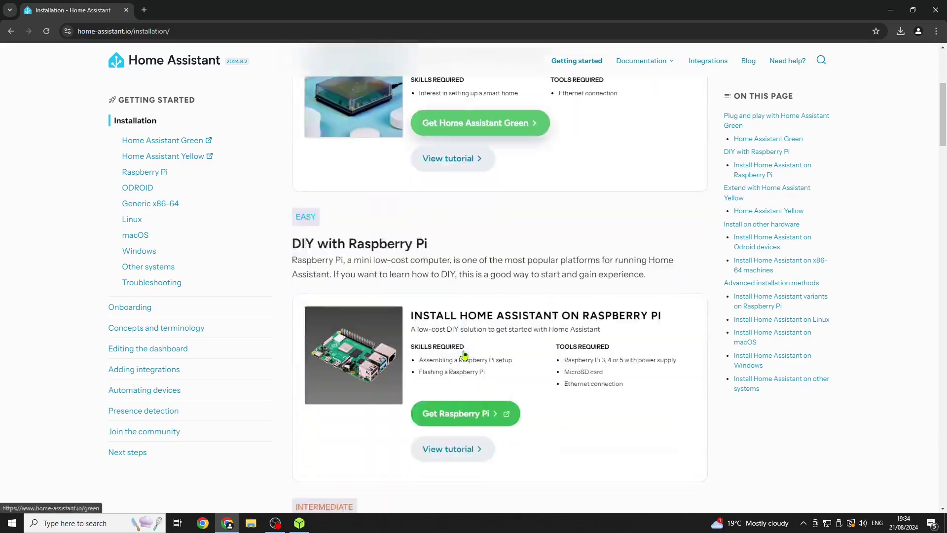
{"action": "scroll", "coordinate": [463, 354], "scroll_direction": "up", "scroll_amount": 3}
{"action": "scroll", "coordinate": [463, 354], "scroll_direction": "down", "scroll_amount": 7}
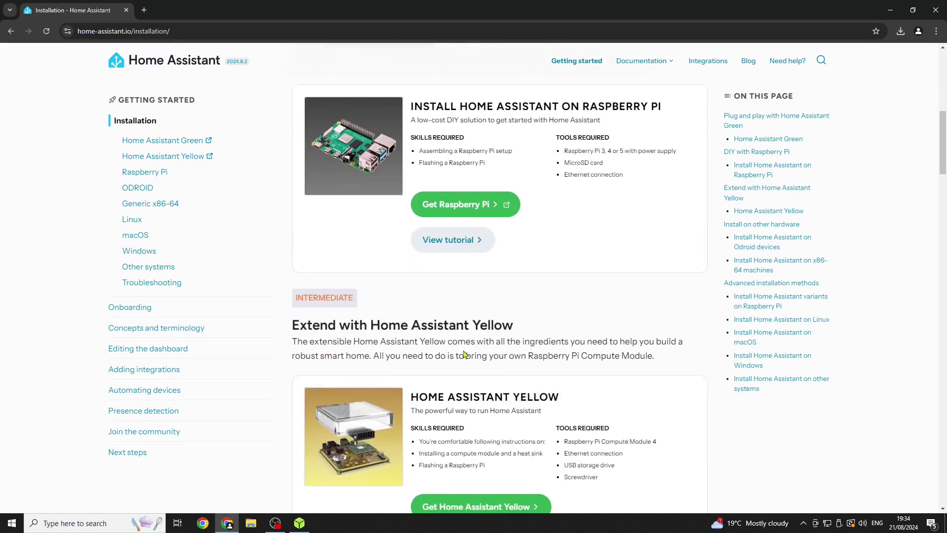
{"action": "scroll", "coordinate": [464, 354], "scroll_direction": "down", "scroll_amount": 15}
{"action": "scroll", "coordinate": [465, 351], "scroll_direction": "up", "scroll_amount": 1}
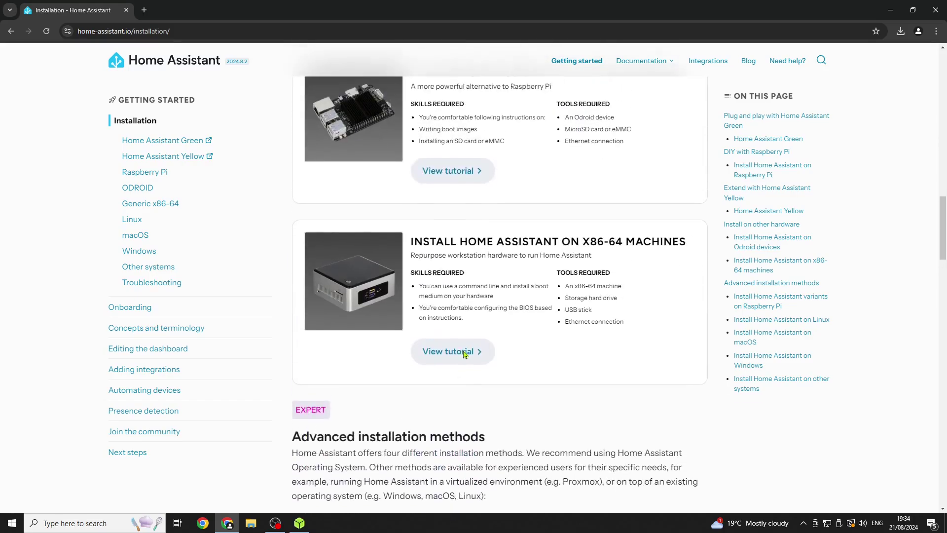
{"action": "left_click", "coordinate": [496, 314]}
Confirm haos_generic-x86-64-13.0.img.xz (381 MB) appears in the download history.
{"action": "scroll", "coordinate": [432, 352], "scroll_direction": "down", "scroll_amount": 10}
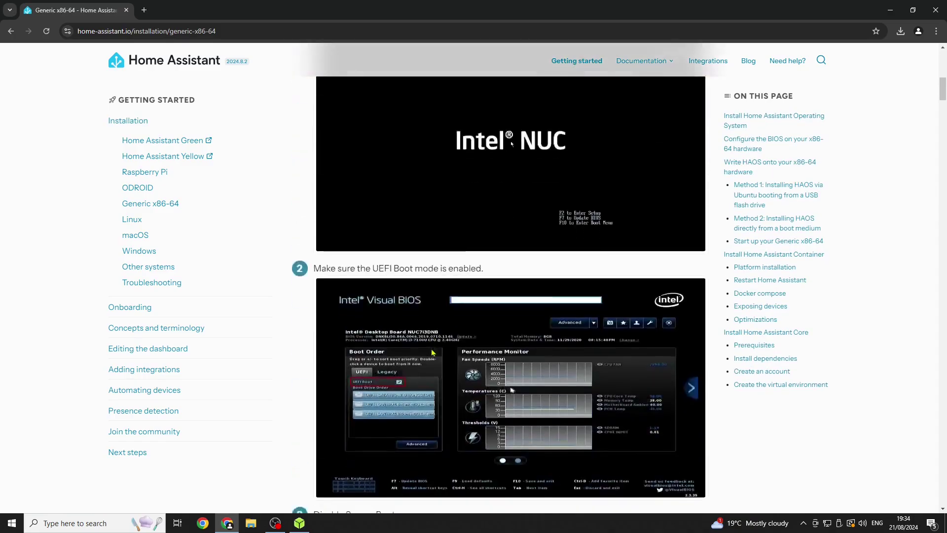
{"action": "scroll", "coordinate": [431, 352], "scroll_direction": "down", "scroll_amount": 10}
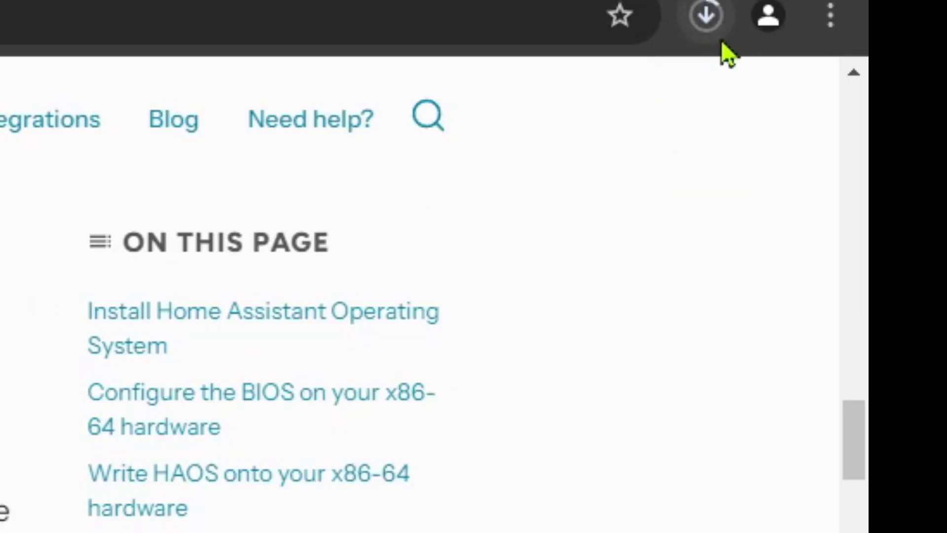
{"action": "left_click", "coordinate": [708, 20]}
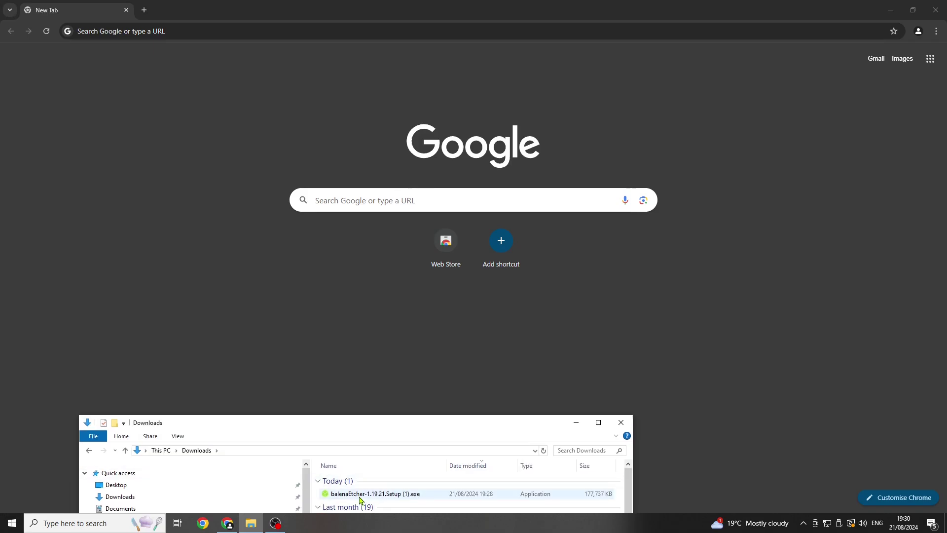
Launch balenaEtcher from Downloads and load linuxmint-20.1-cinnamon-64bit.iso as the source image.
{"action": "double_click", "coordinate": [364, 493]}
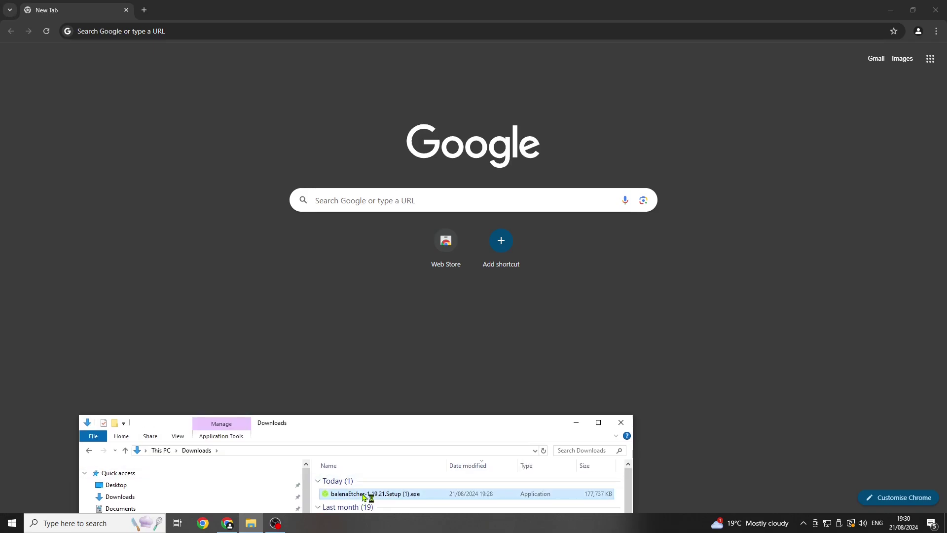
{"action": "left_click", "coordinate": [619, 424]}
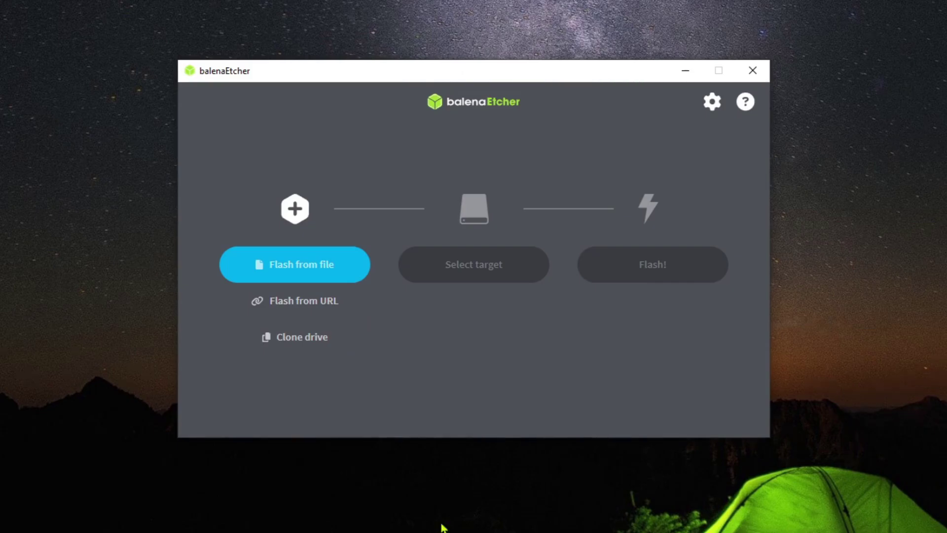
{"action": "left_click", "coordinate": [324, 271]}
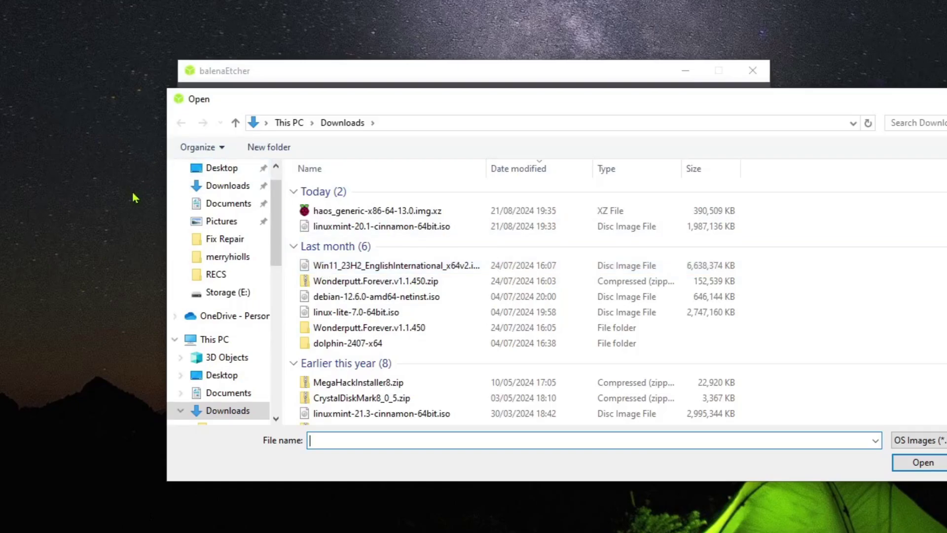
{"action": "double_click", "coordinate": [366, 232]}
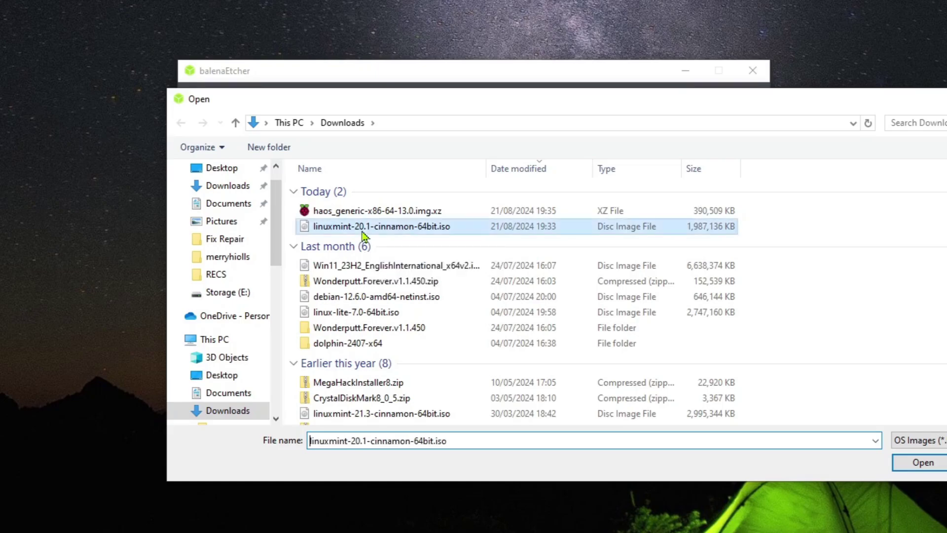
Flash the Linux Mint 20.1 ISO to a drive, then remove it as the source.
{"action": "left_click", "coordinate": [513, 279]}
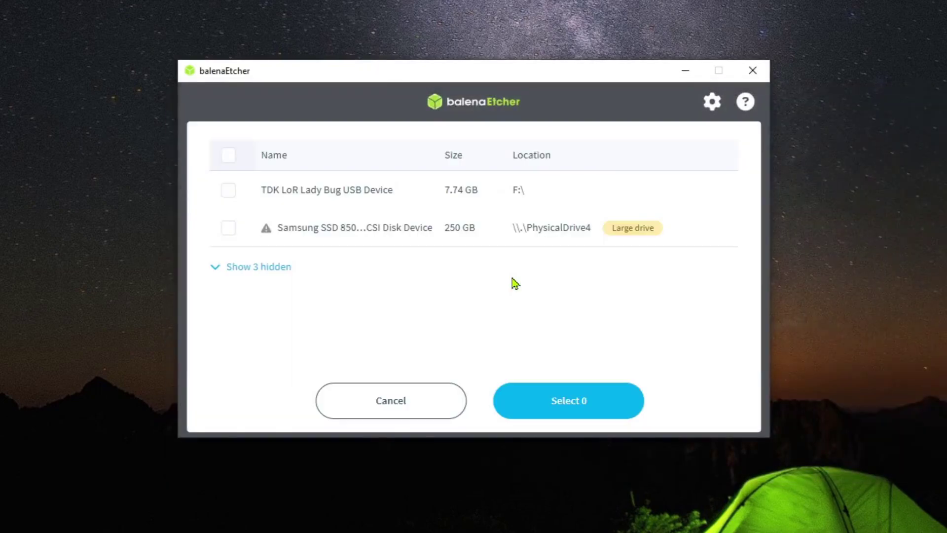
{"action": "left_click", "coordinate": [251, 269]}
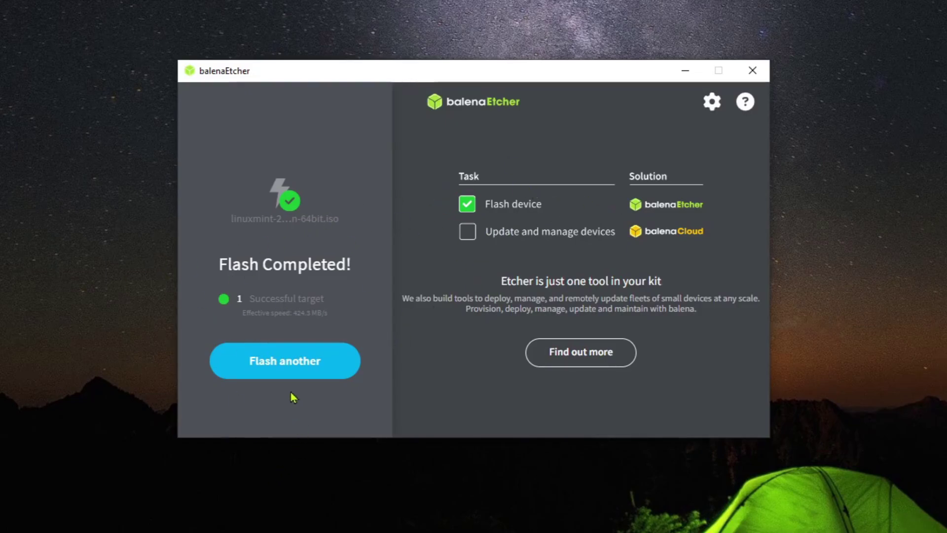
{"action": "left_click", "coordinate": [265, 371]}
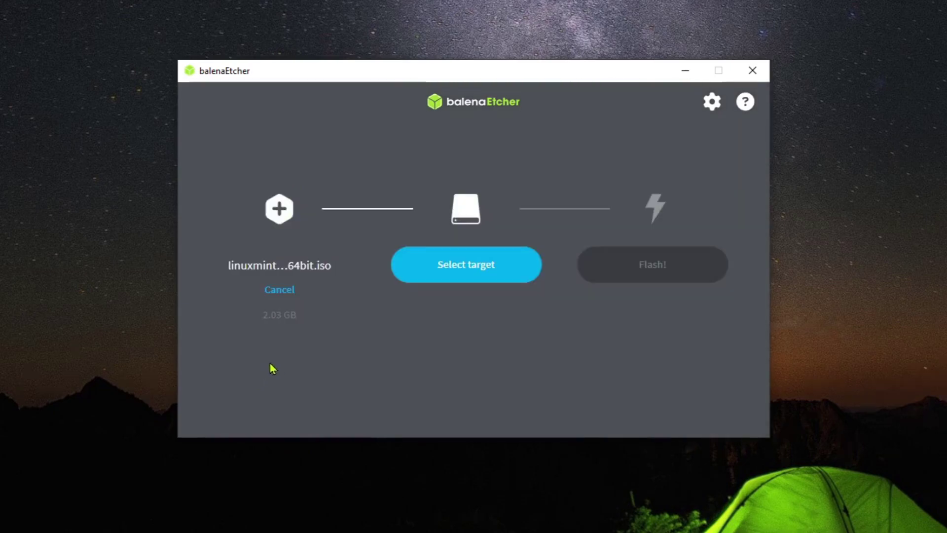
{"action": "left_click", "coordinate": [285, 290]}
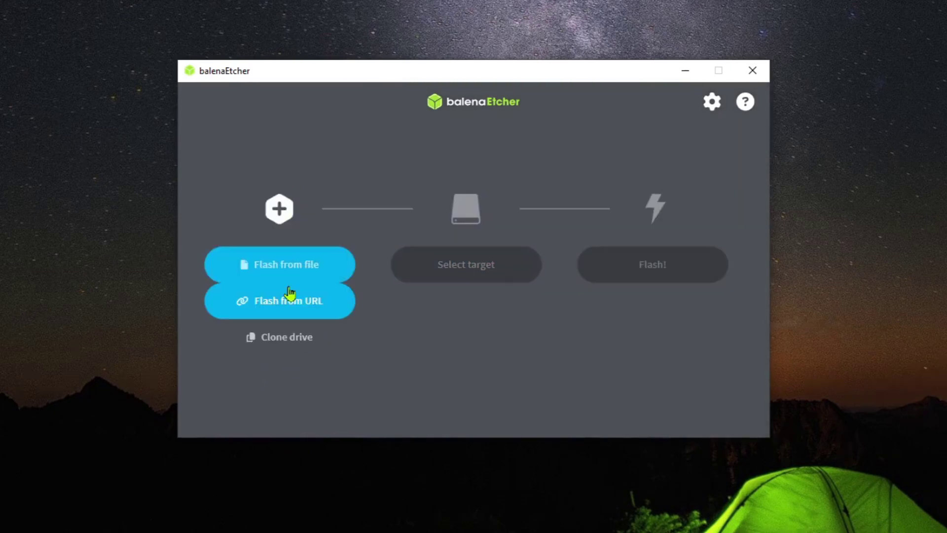
Load haos_generic-x86-64-13.0.img.xz and flash it to the 7.74 GB TDK LoR Lady Bug USB drive.
{"action": "left_click", "coordinate": [296, 261]}
{"action": "left_click", "coordinate": [383, 212]}
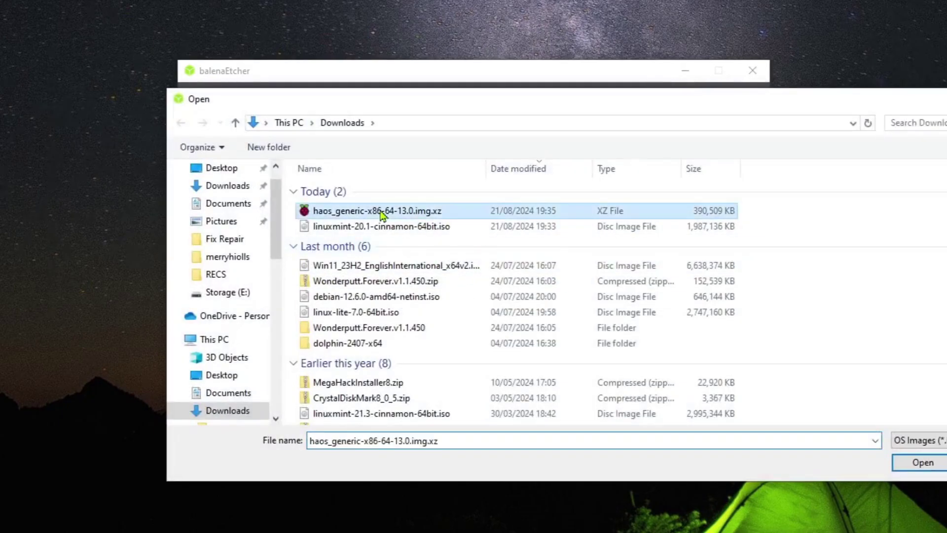
{"action": "double_click", "coordinate": [382, 212]}
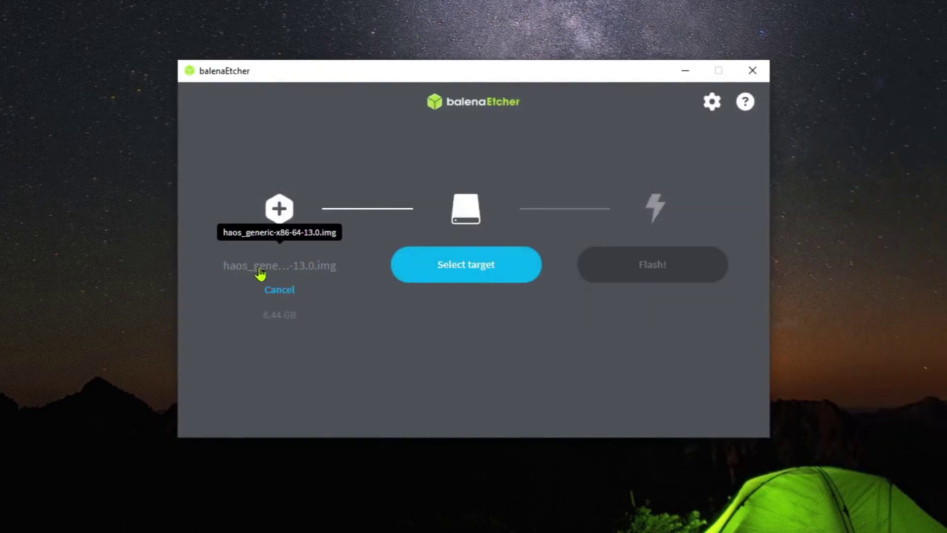
{"action": "left_click", "coordinate": [533, 275]}
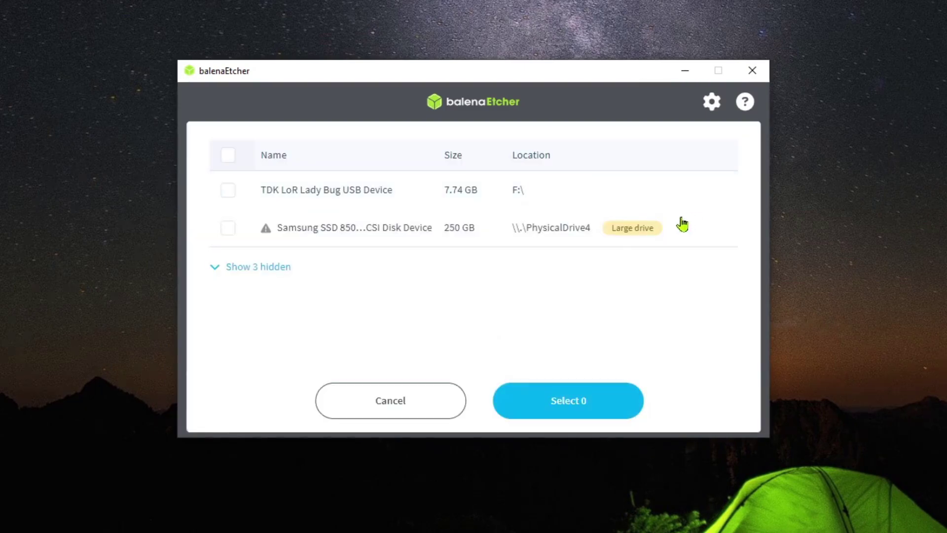
{"action": "left_click", "coordinate": [355, 191]}
{"action": "left_click", "coordinate": [572, 400]}
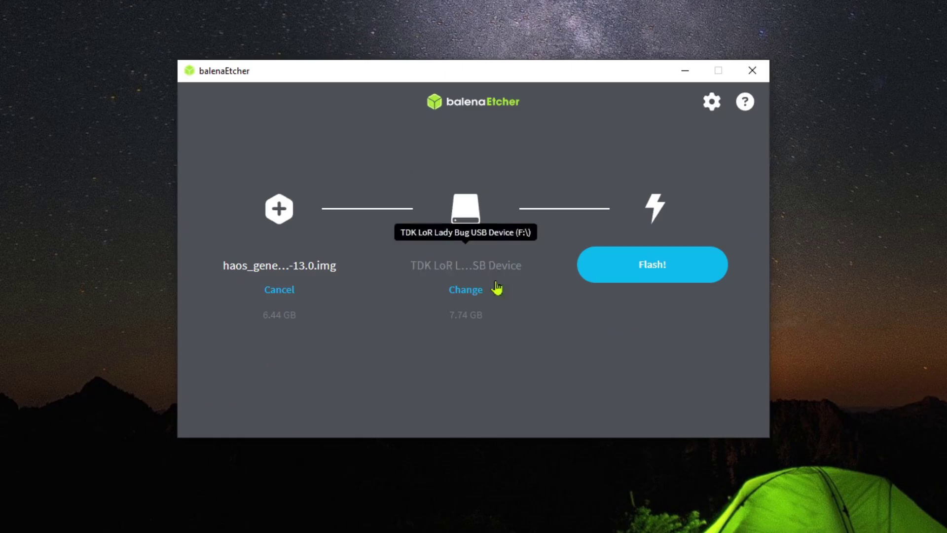
{"action": "left_click", "coordinate": [657, 280]}
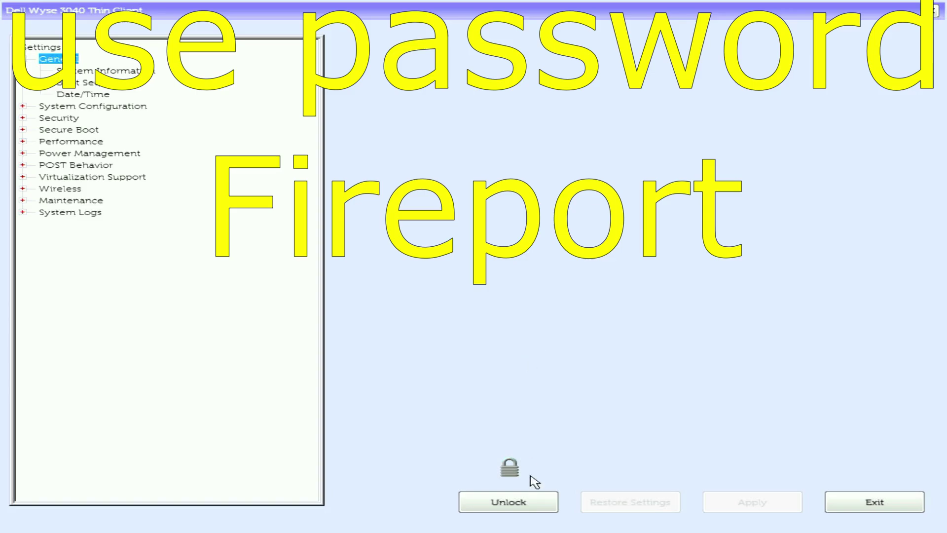
Unlock the BIOS settings by entering the admin setup password.
{"action": "left_click", "coordinate": [526, 502]}
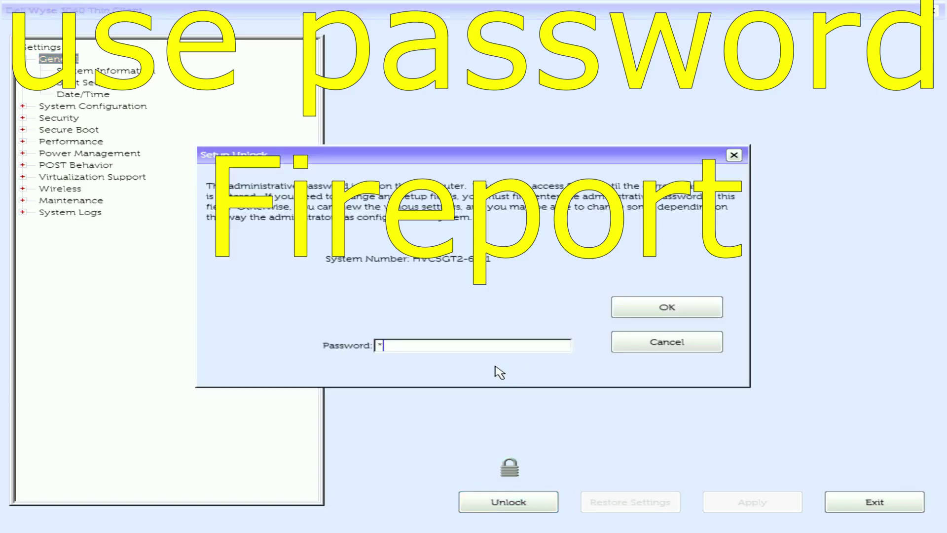
{"action": "key", "text": "Return"}
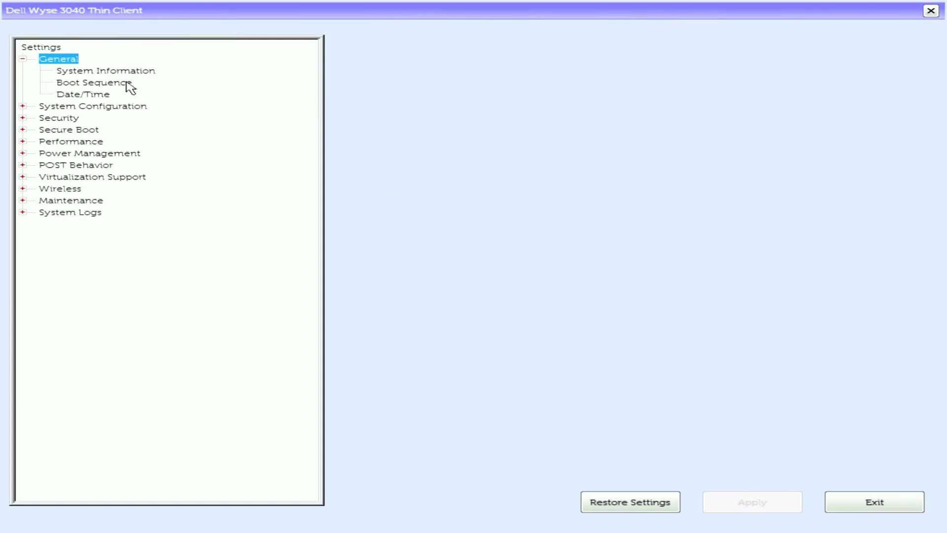
Move the Samsung SSD above ubuntu in Boot Sequence, apply, and exit setup.
{"action": "left_click", "coordinate": [114, 82]}
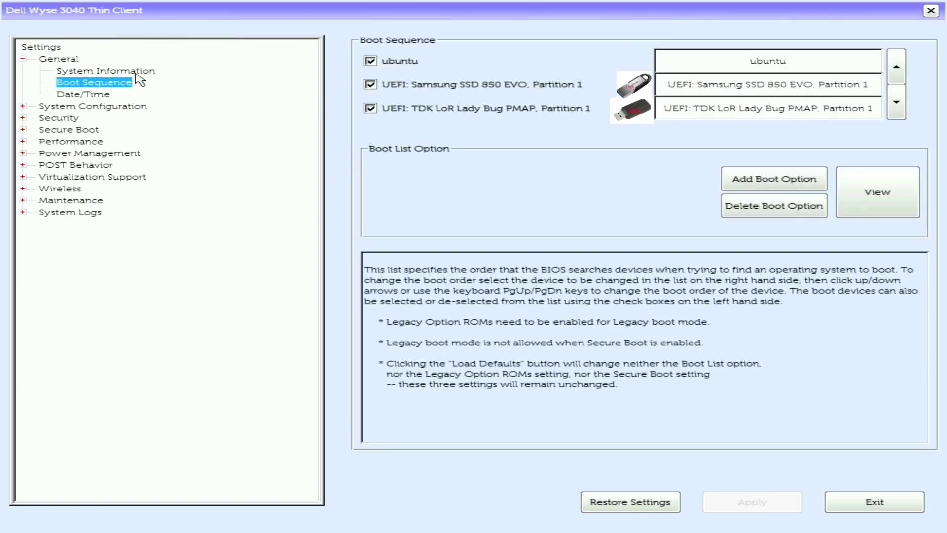
{"action": "left_click", "coordinate": [840, 85]}
{"action": "left_click", "coordinate": [895, 67]}
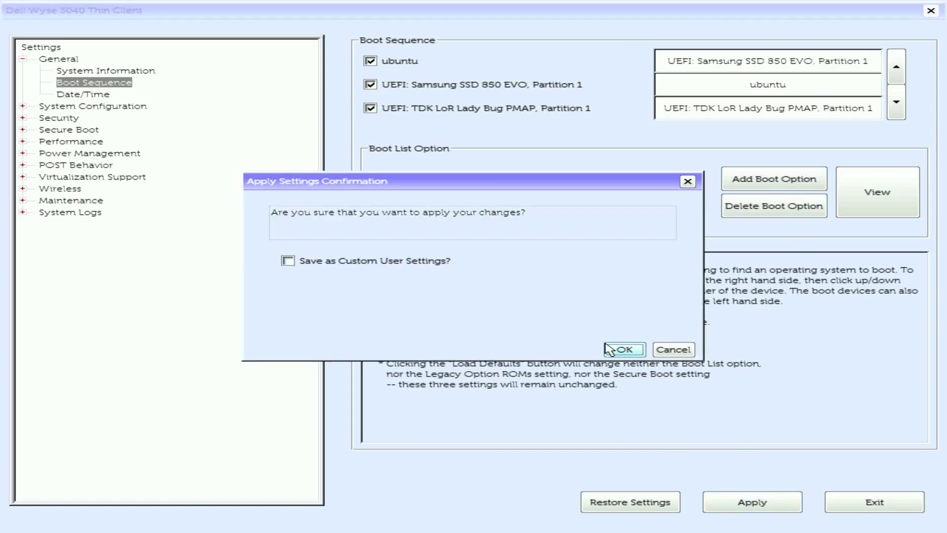
{"action": "left_click", "coordinate": [623, 349]}
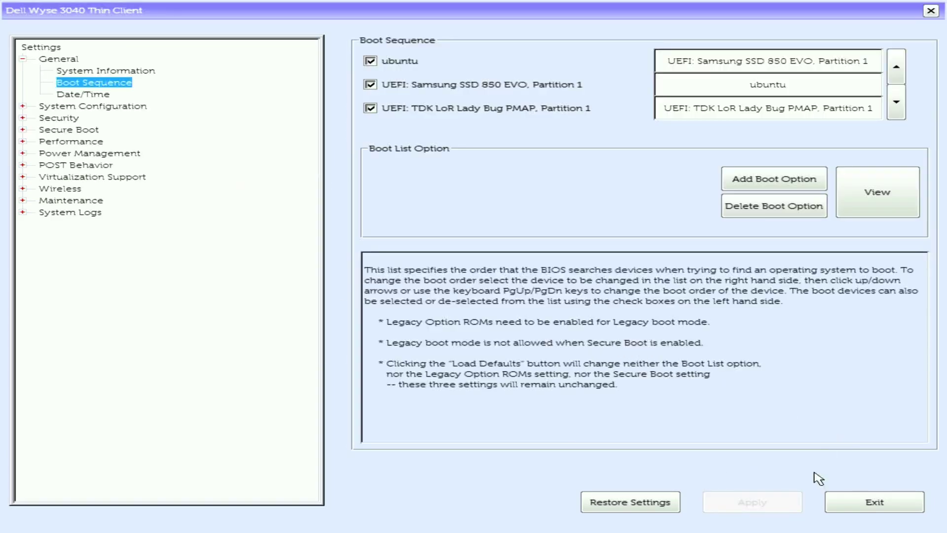
{"action": "left_click", "coordinate": [834, 506]}
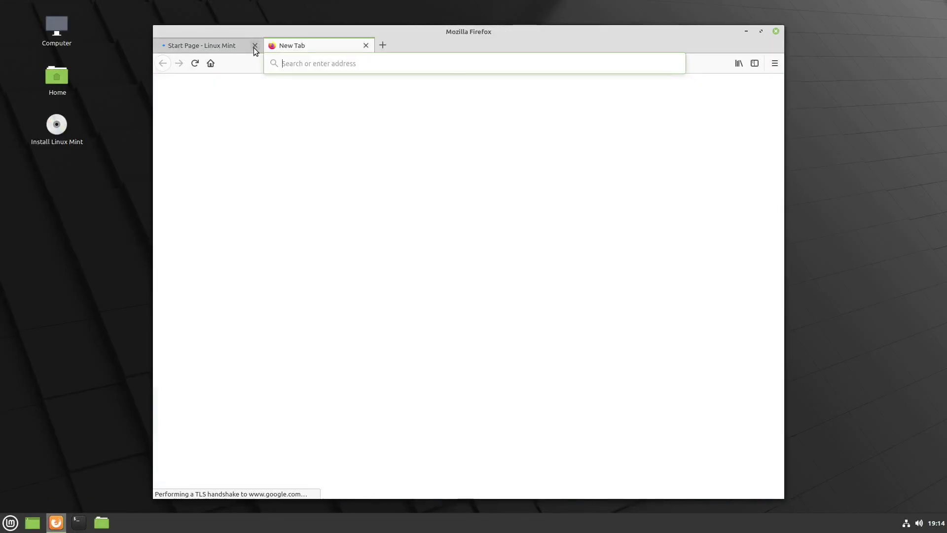
Close the Linux Mint Start Page tab and search 'balena etcher' from the address bar.
{"action": "left_click", "coordinate": [255, 48]}
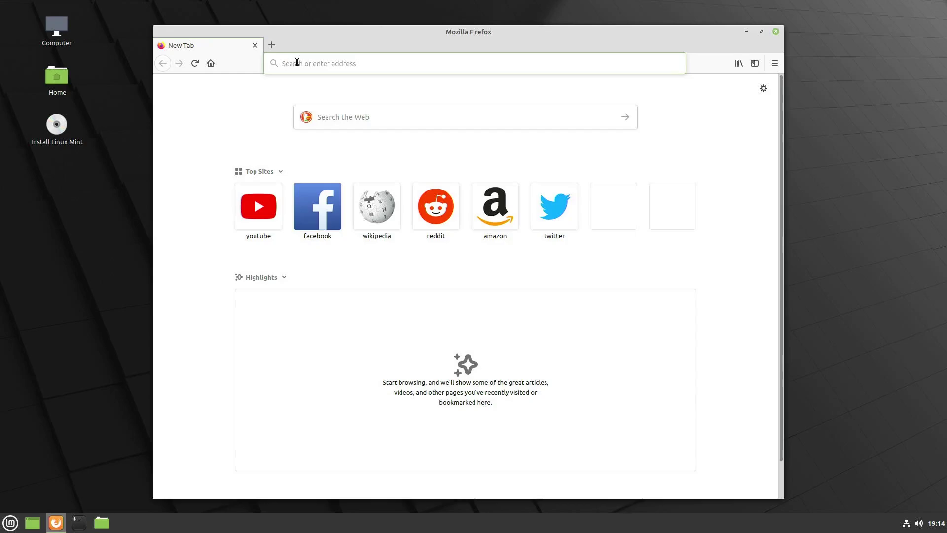
{"action": "type", "text": "ba"}
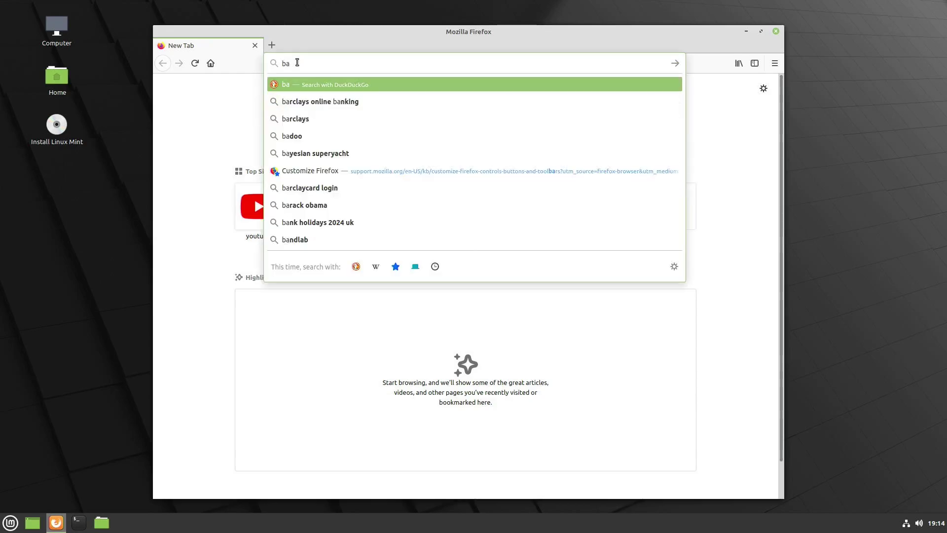
{"action": "type", "text": "lena "}
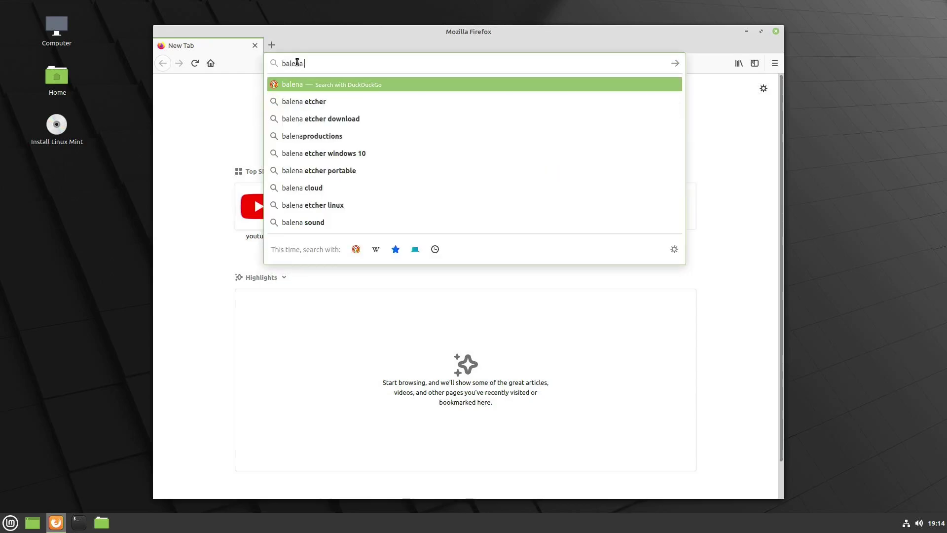
{"action": "type", "text": "etcher"}
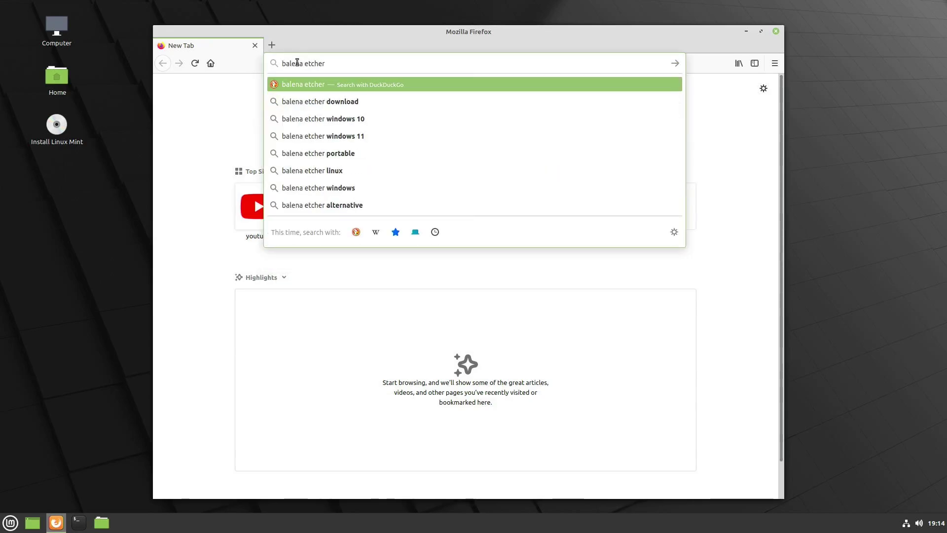
{"action": "key", "text": "Return"}
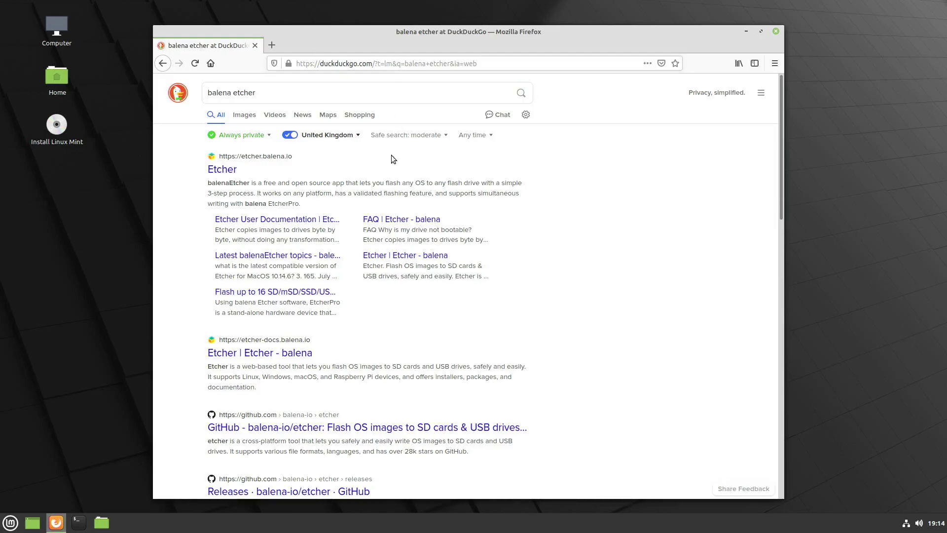
Open the balena-io/etcher GitHub releases and go to the v1.13.1 release on page 5.
{"action": "scroll", "coordinate": [347, 275], "scroll_direction": "down", "scroll_amount": 2}
{"action": "left_click", "coordinate": [309, 358]}
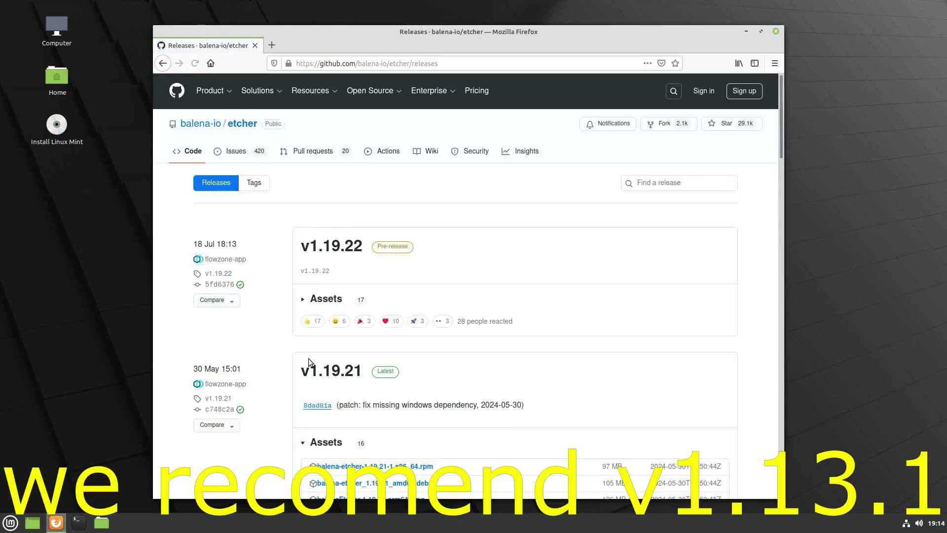
{"action": "scroll", "coordinate": [324, 358], "scroll_direction": "down", "scroll_amount": 20}
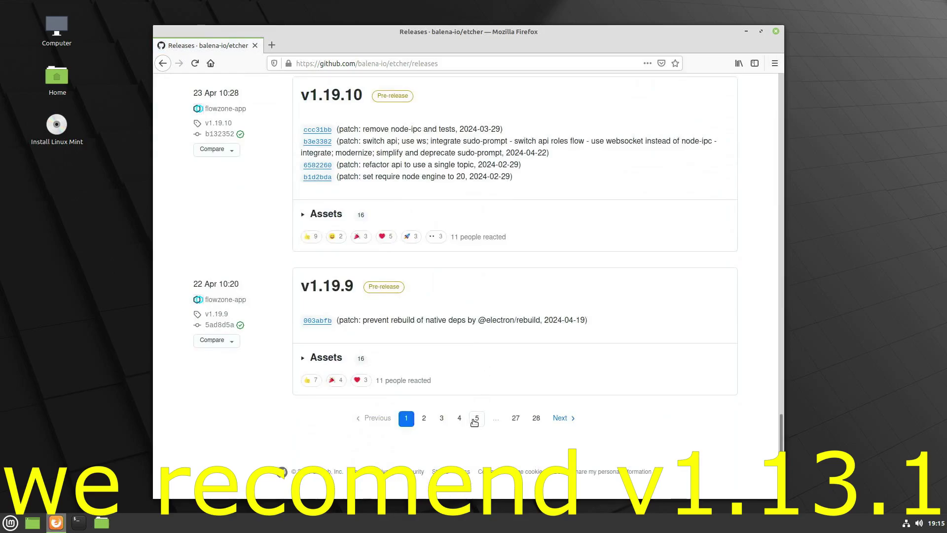
{"action": "left_click", "coordinate": [477, 419]}
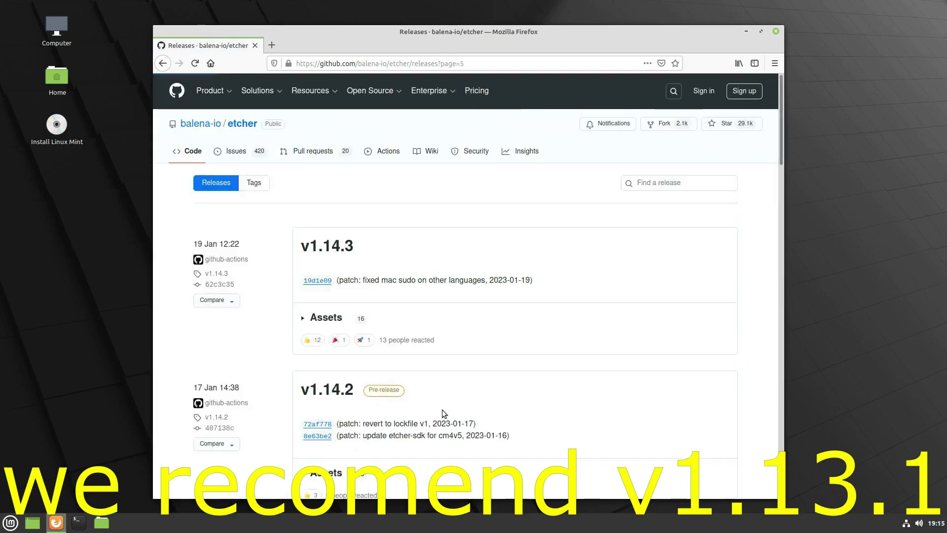
{"action": "scroll", "coordinate": [434, 403], "scroll_direction": "down", "scroll_amount": 10}
{"action": "scroll", "coordinate": [431, 398], "scroll_direction": "down", "scroll_amount": 15}
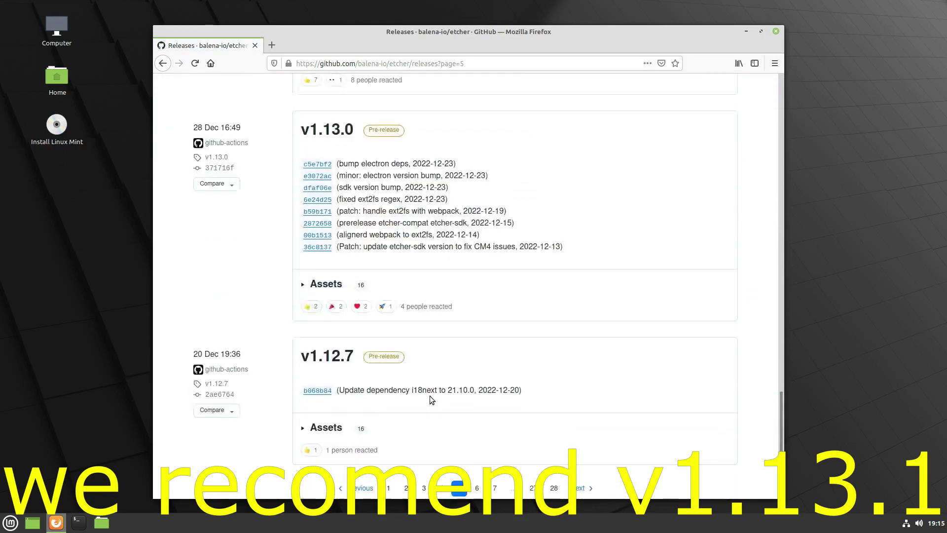
{"action": "scroll", "coordinate": [430, 395], "scroll_direction": "up", "scroll_amount": 4}
{"action": "right_click", "coordinate": [415, 394]}
{"action": "left_click", "coordinate": [404, 167]}
{"action": "scroll", "coordinate": [390, 212], "scroll_direction": "up", "scroll_amount": 3}
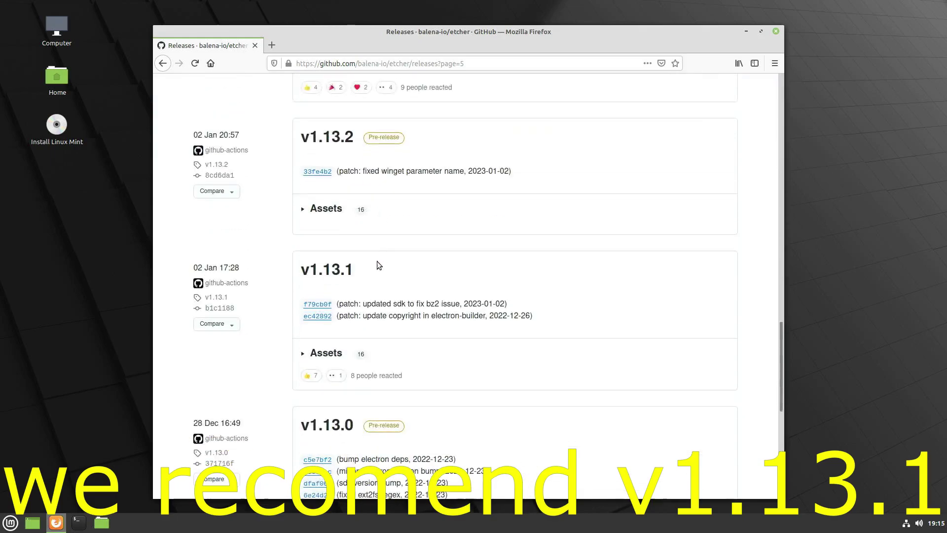
{"action": "left_click", "coordinate": [341, 269]}
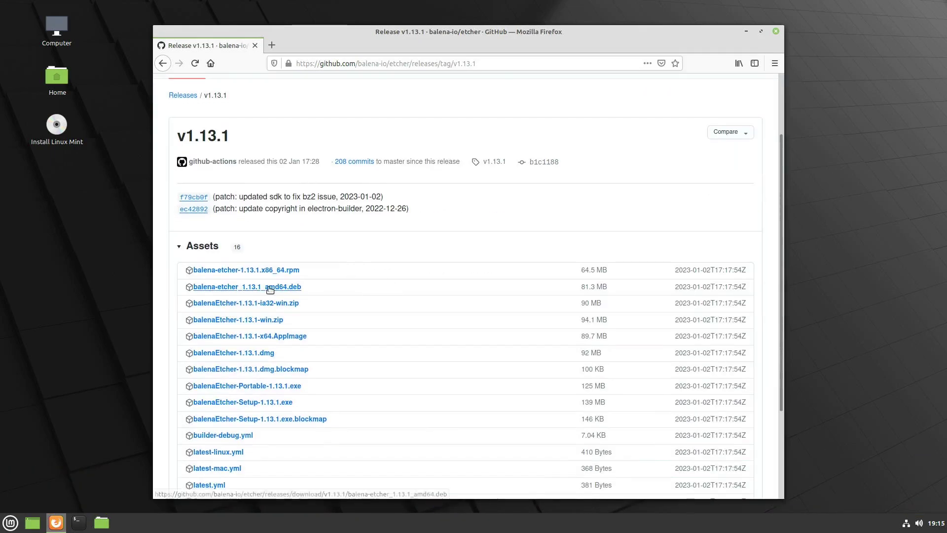
Save balena-etcher_1.13.1_amd64.deb to disk and close Firefox.
{"action": "left_click", "coordinate": [269, 288]}
{"action": "left_click", "coordinate": [378, 291]}
{"action": "left_click", "coordinate": [552, 324]}
{"action": "left_click", "coordinate": [776, 32]}
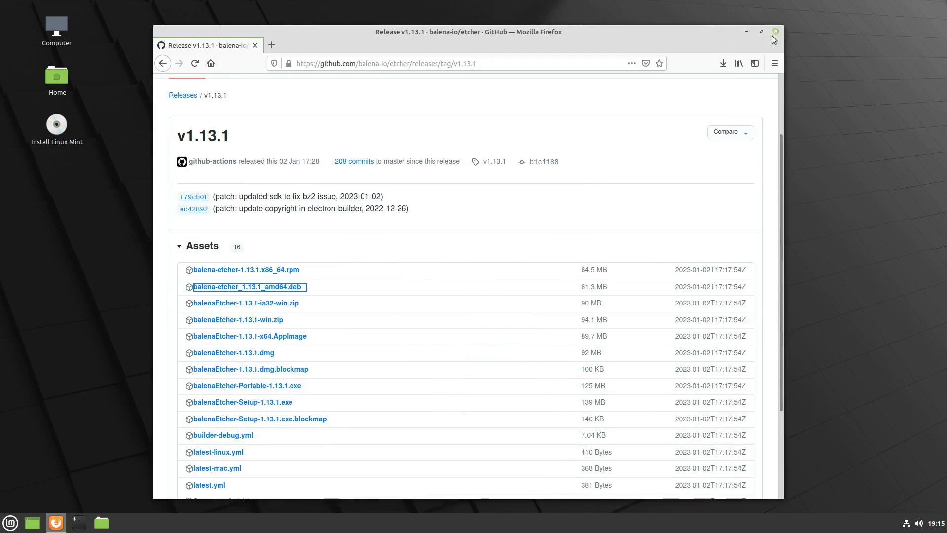
{"action": "left_click", "coordinate": [776, 31]}
{"action": "left_click", "coordinate": [101, 523]}
Open balena-etcher_1.13.1_amd64.deb from Downloads and install it with GDebi.
{"action": "left_click", "coordinate": [312, 267]}
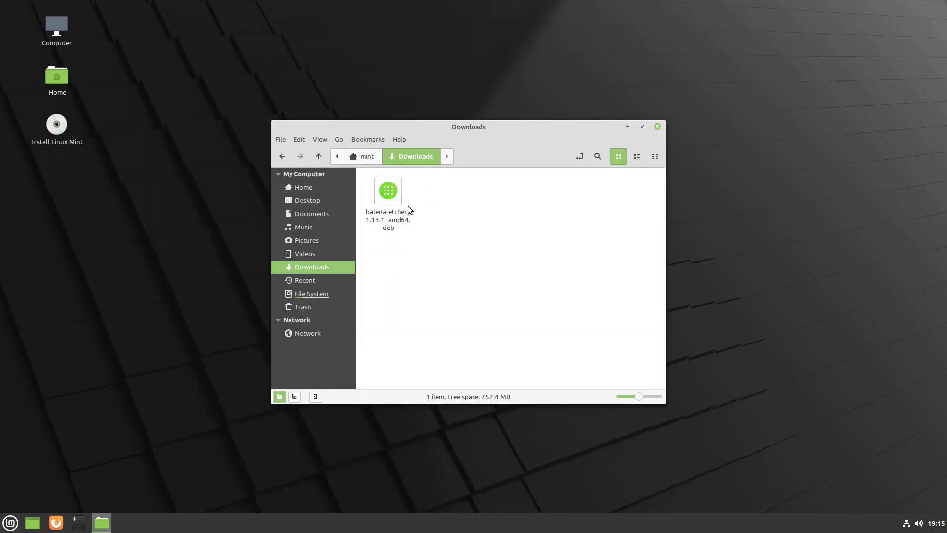
{"action": "double_click", "coordinate": [374, 197]}
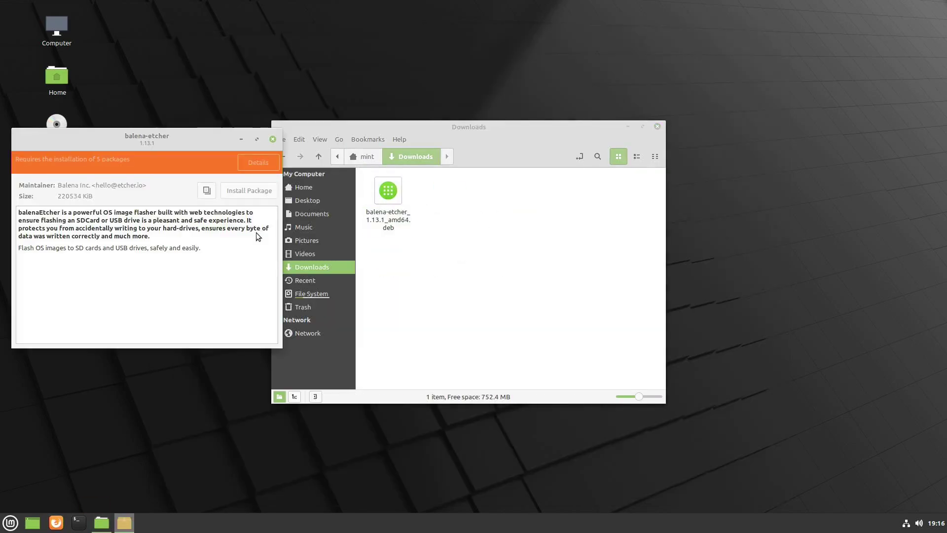
{"action": "left_click", "coordinate": [249, 191]}
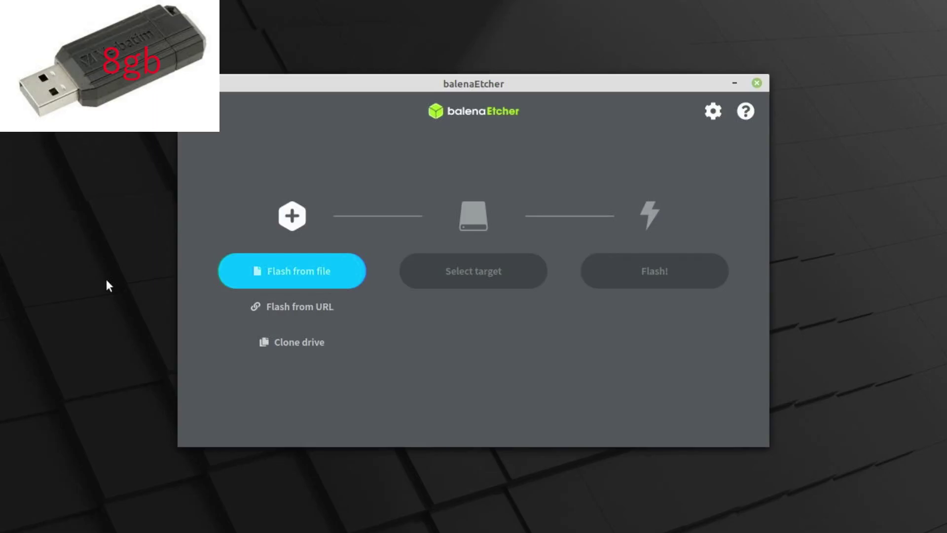
Clone the TDK LoR Lady_Bug stick onto the 7.82 GB /dev/mmcblk0 drive and start flashing.
{"action": "left_click", "coordinate": [279, 343]}
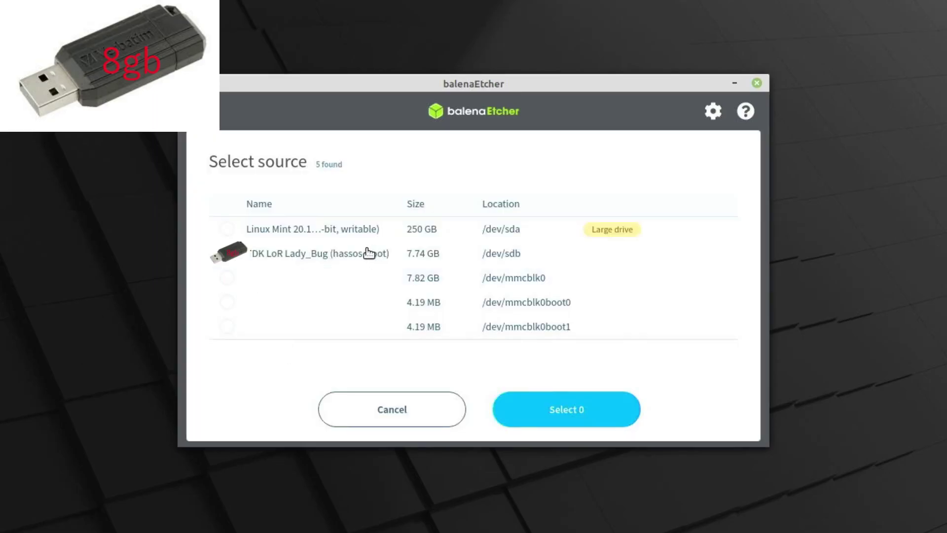
{"action": "left_click", "coordinate": [298, 254]}
{"action": "left_click", "coordinate": [227, 295]}
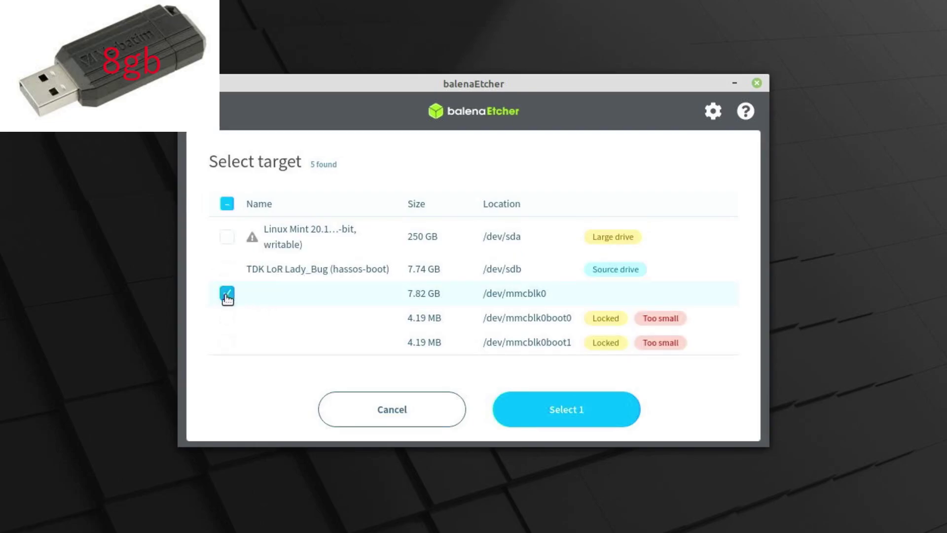
{"action": "left_click", "coordinate": [563, 403]}
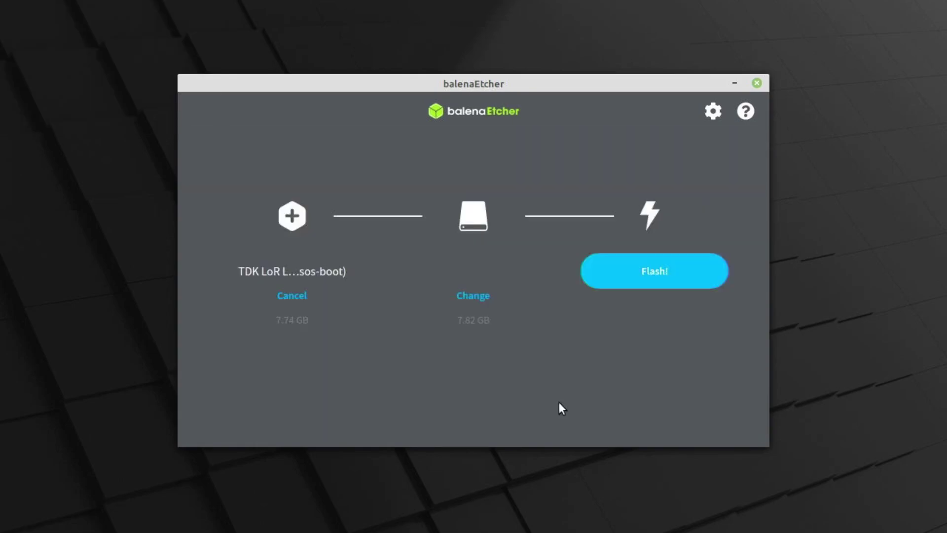
{"action": "left_click", "coordinate": [656, 281]}
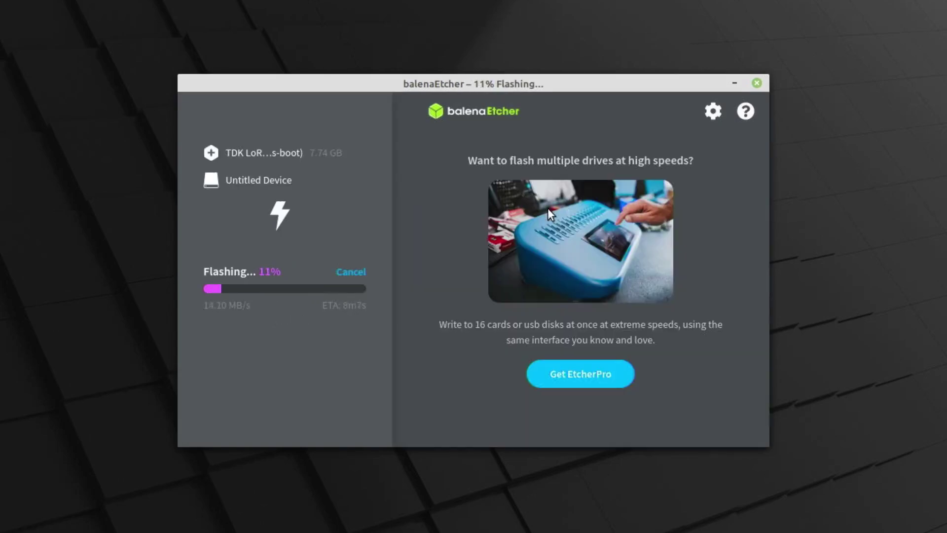